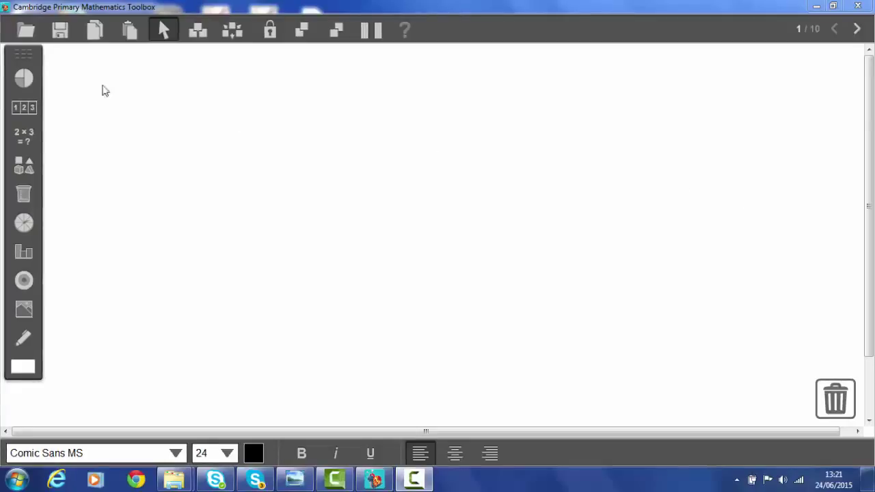
Move the tool palette to the opposite side of the page and add a text box reading "1 + 3 + 5 + 7 + 9".
{"action": "mouse_move", "coordinate": [28, 52]}
{"action": "left_mouse_down"}
{"action": "mouse_move", "coordinate": [125, 64]}
{"action": "mouse_move", "coordinate": [42, 60]}
{"action": "left_mouse_up"}
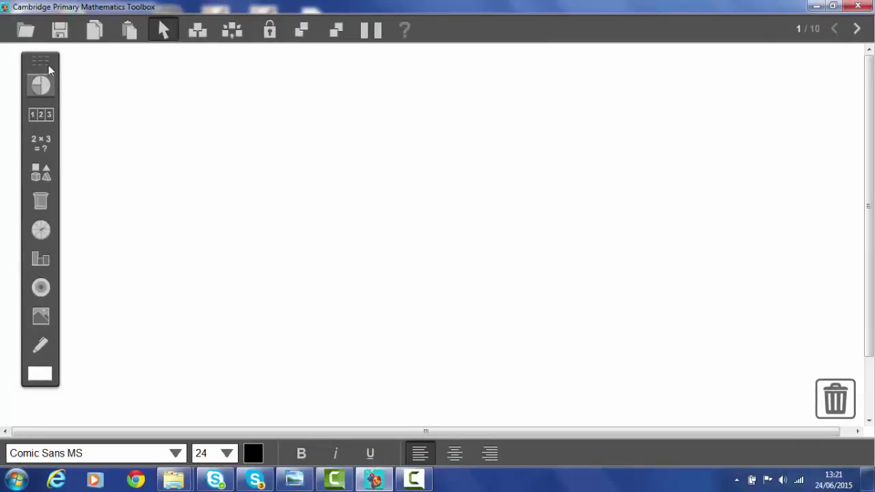
{"action": "left_click_drag", "start_coordinate": [47, 63], "coordinate": [788, 52]}
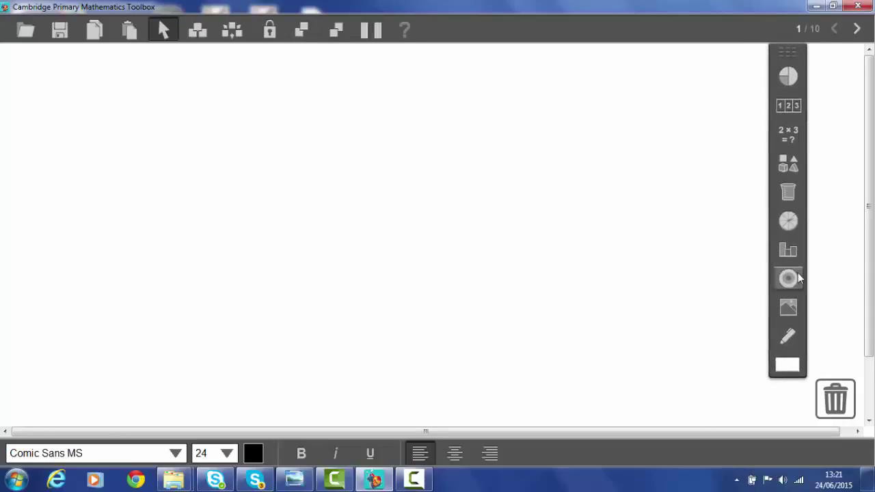
{"action": "left_click", "coordinate": [786, 337]}
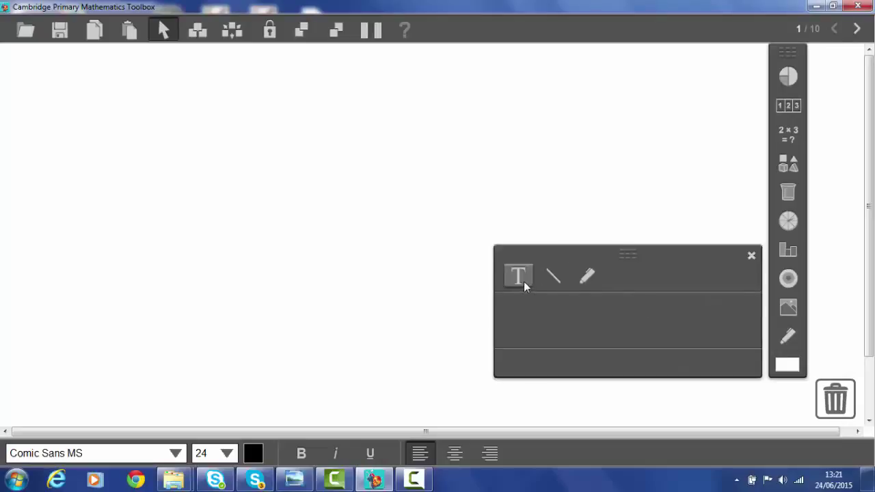
{"action": "left_click", "coordinate": [519, 278]}
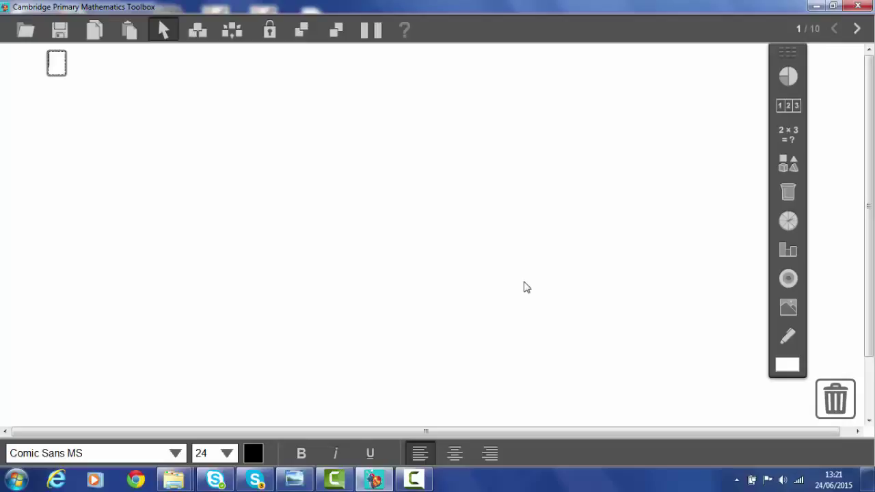
{"action": "type", "text": "1 +"}
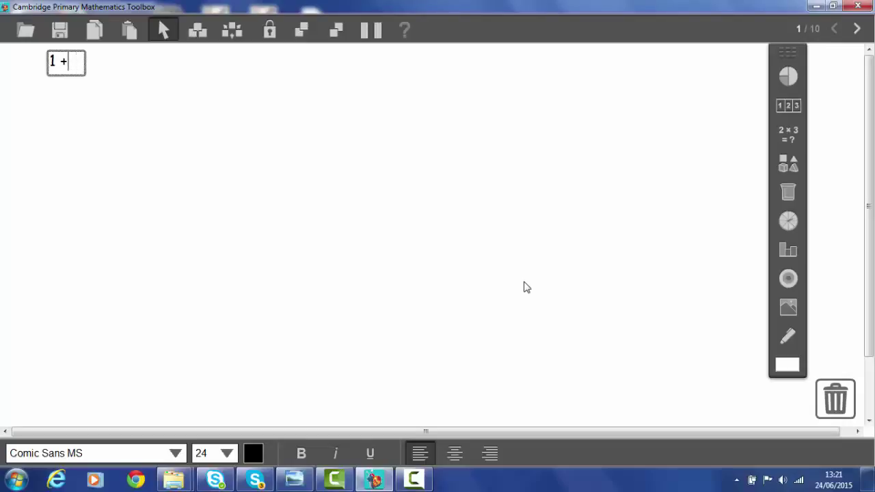
{"action": "type", "text": " 3 + 5 "}
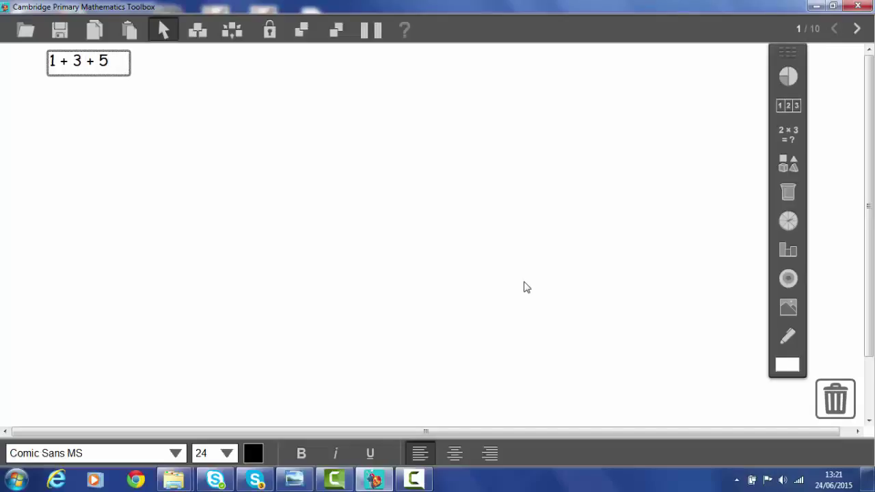
{"action": "type", "text": "+ 7 + 9"}
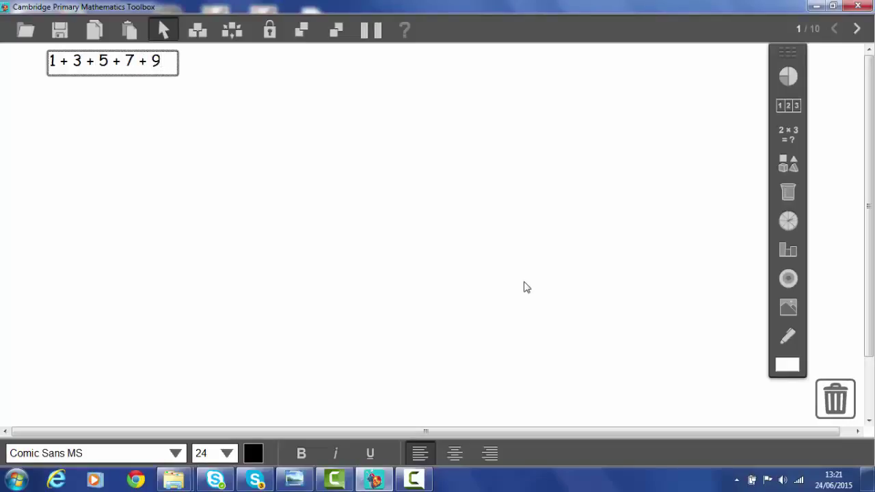
Leave a gap in the text box and add the line "1 + 3 + 5 + 7................... +97 +99" below the first sum.
{"action": "key", "text": "Return"}
{"action": "key", "text": "Return"}
{"action": "key", "text": "Return"}
{"action": "key", "text": "Return"}
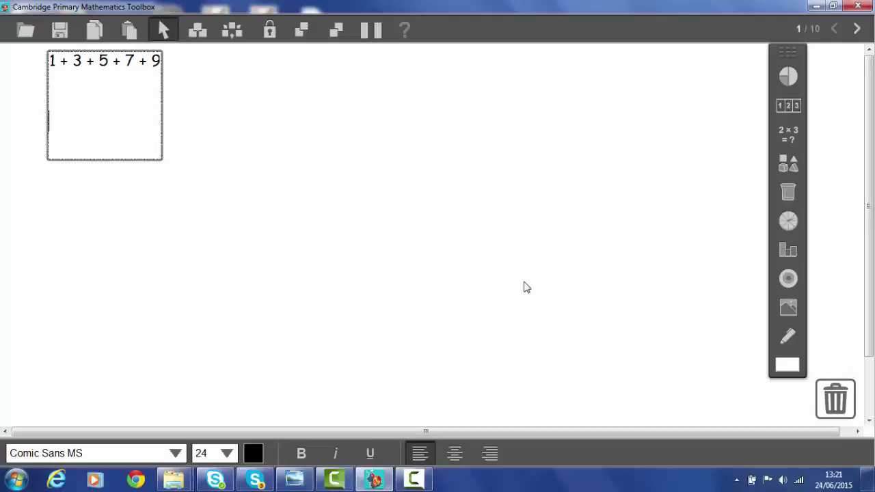
{"action": "type", "text": "1 + 3 + 5 + 7"}
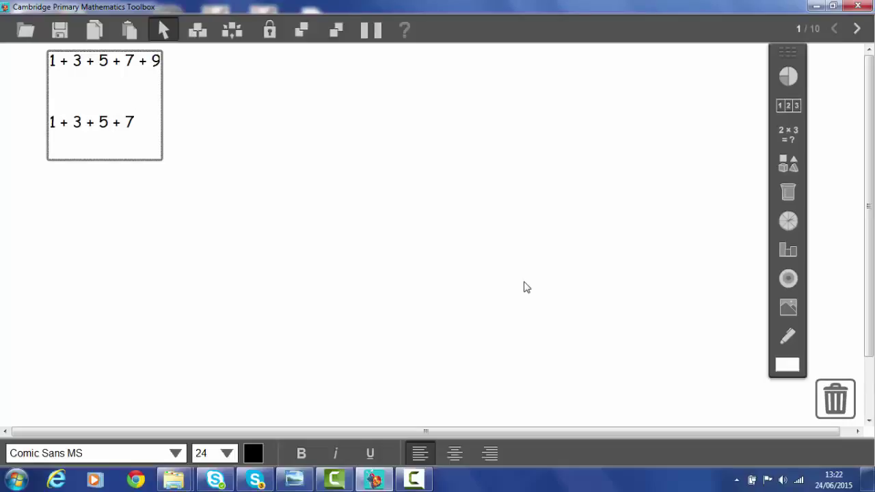
{"action": "type", "text": ".................."}
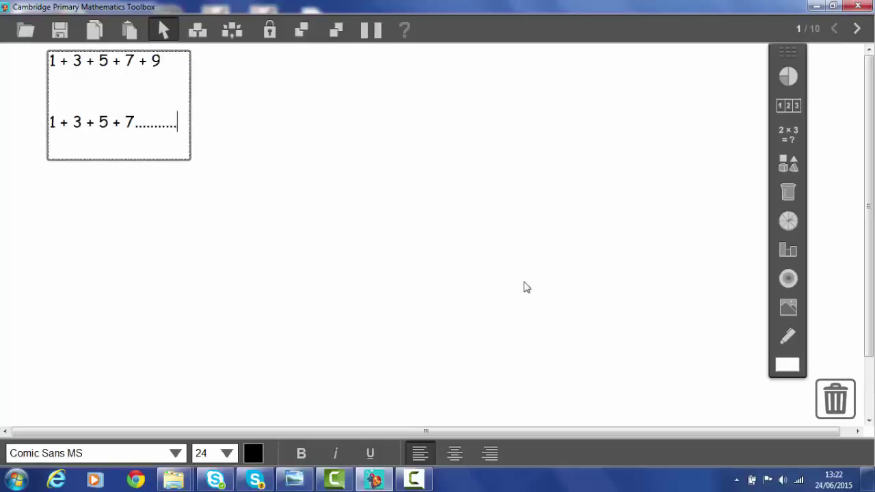
{"action": "type", "text": "........"}
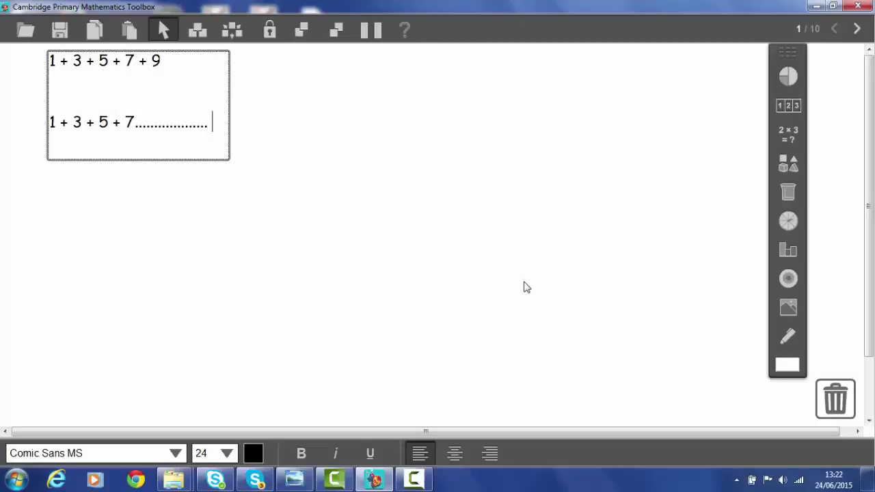
{"action": "type", "text": " +97"}
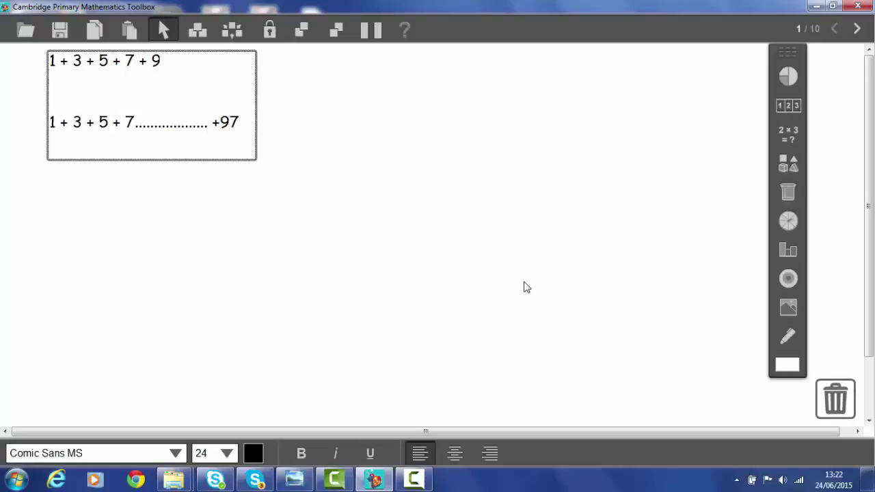
{"action": "type", "text": " +"}
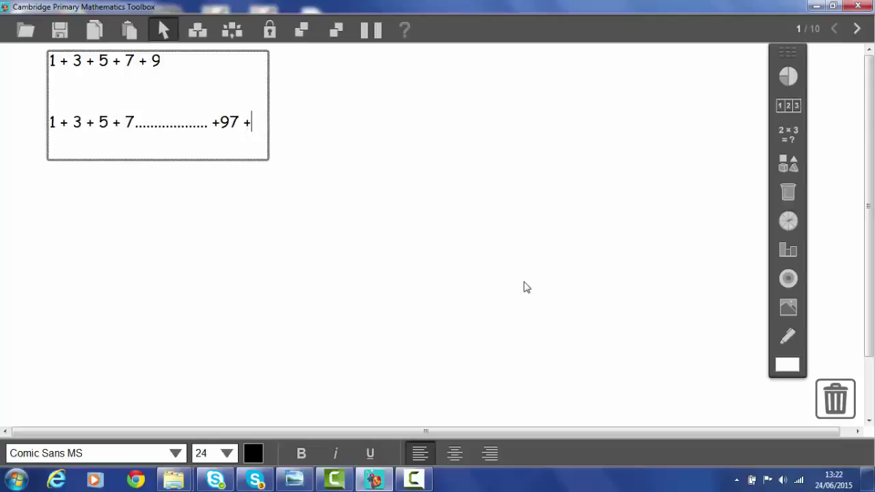
{"action": "type", "text": "99"}
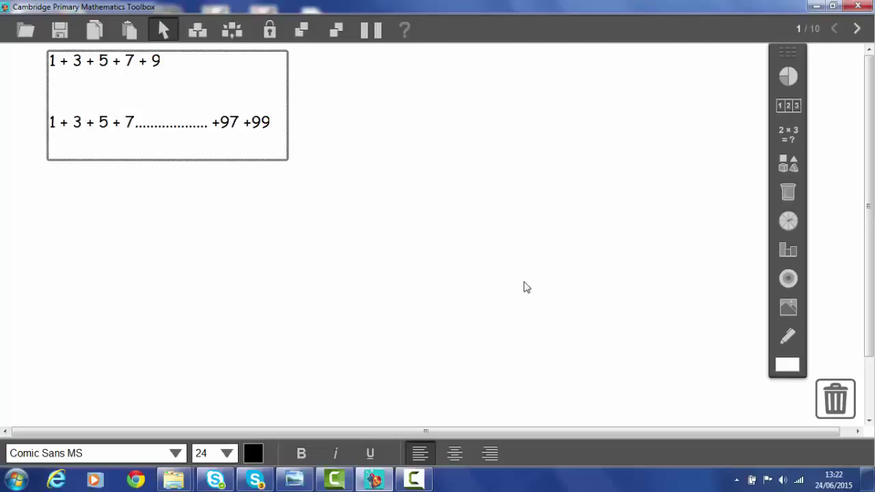
{"action": "left_click", "coordinate": [393, 189]}
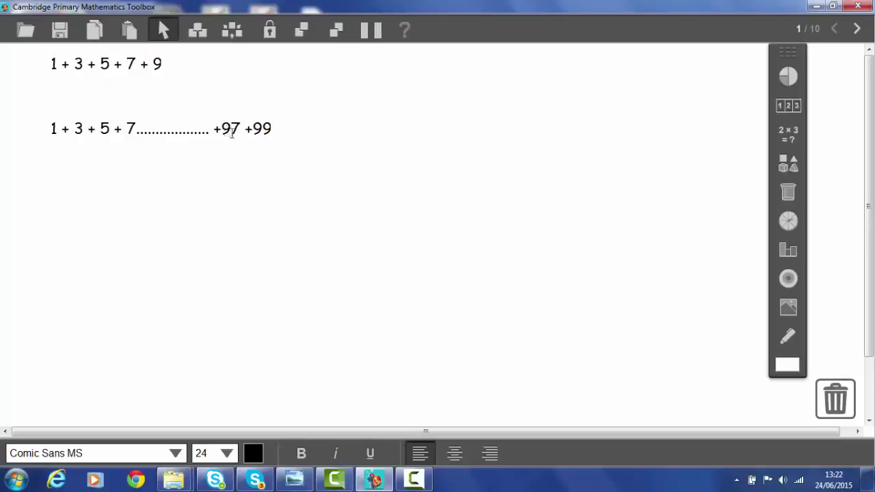
Move the text block to the middle of the page and bring the tool palette back to its original side.
{"action": "left_click_drag", "start_coordinate": [223, 134], "coordinate": [461, 233]}
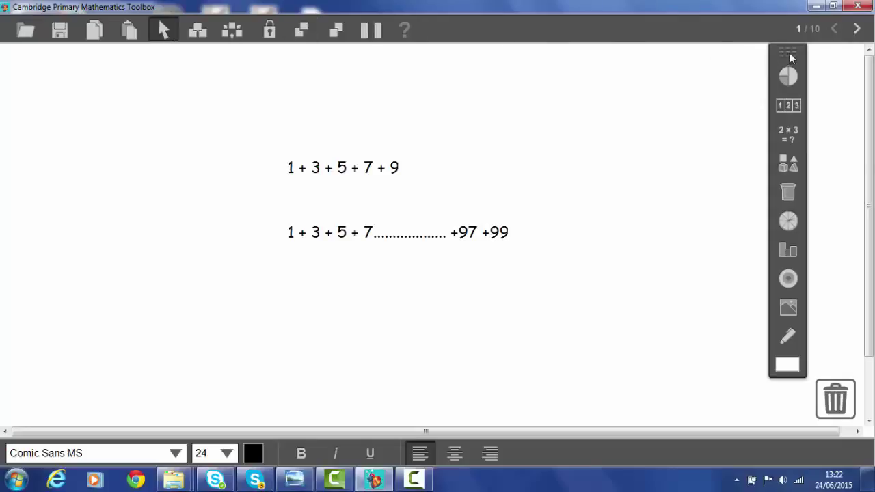
{"action": "left_click_drag", "start_coordinate": [789, 58], "coordinate": [38, 64]}
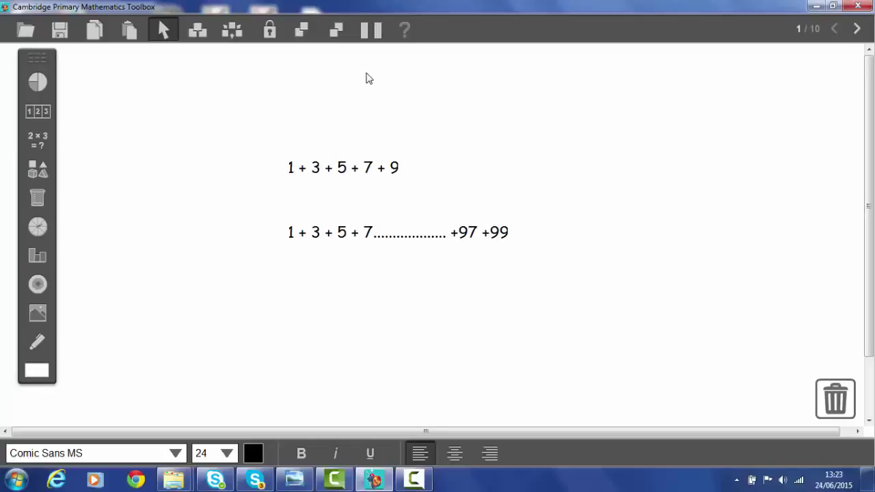
Go to page 2 and apply a square-grid background to it.
{"action": "left_click", "coordinate": [859, 32]}
{"action": "left_click", "coordinate": [858, 32]}
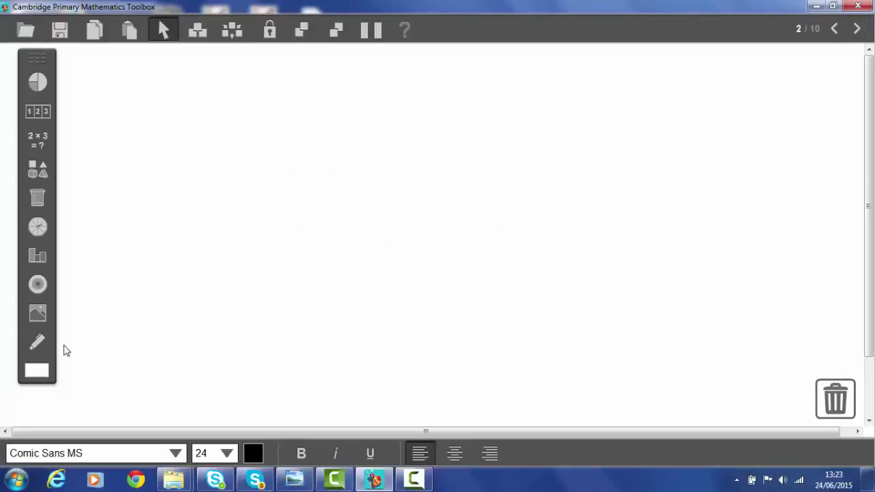
{"action": "left_click", "coordinate": [42, 372]}
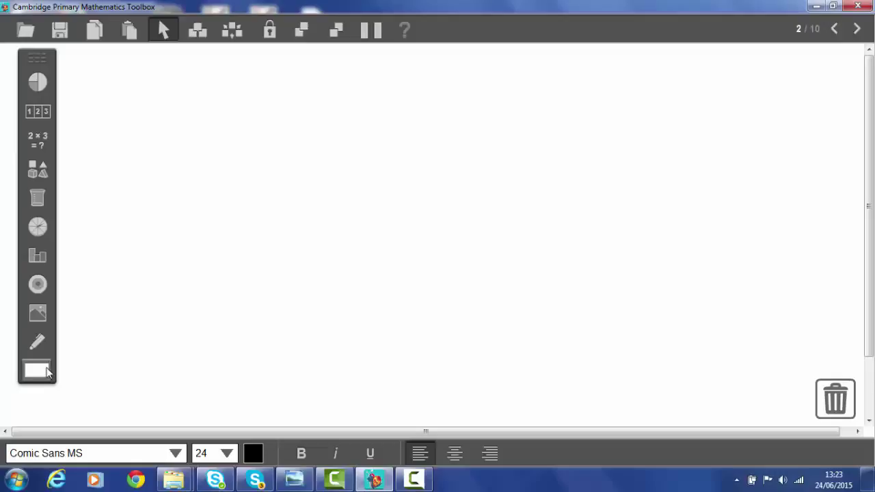
{"action": "left_click", "coordinate": [41, 371]}
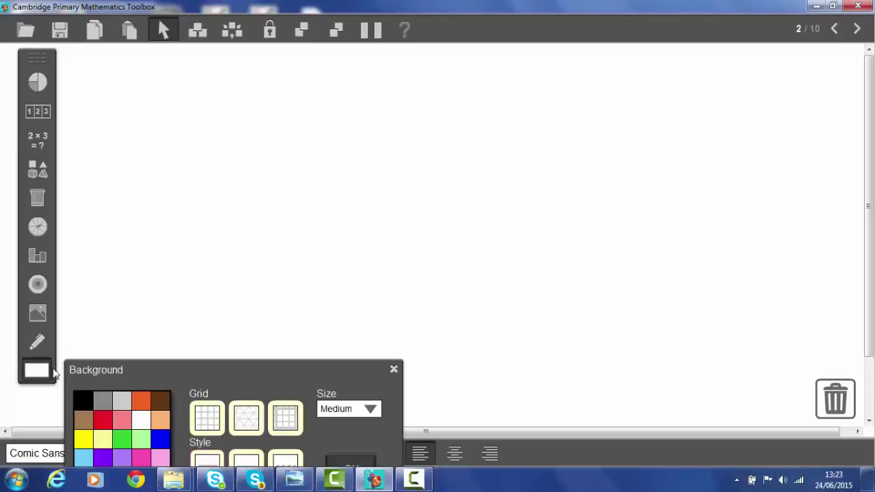
{"action": "left_click_drag", "start_coordinate": [186, 367], "coordinate": [429, 130]}
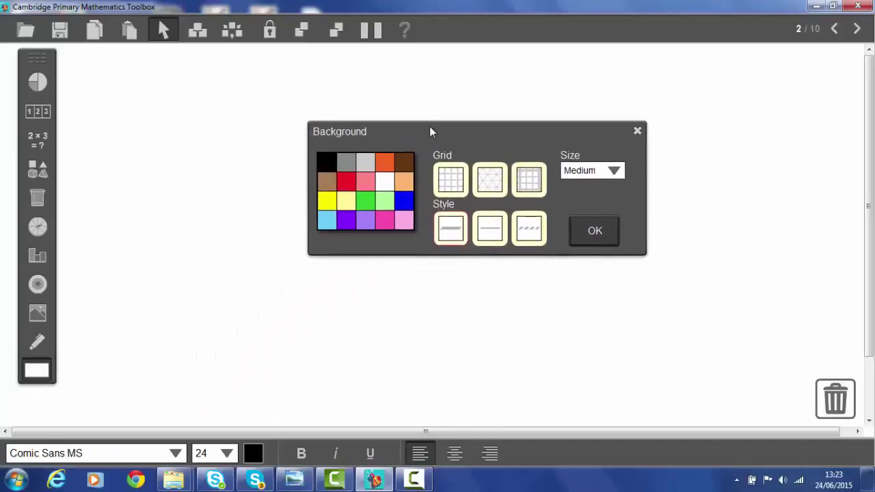
{"action": "left_click", "coordinate": [581, 232]}
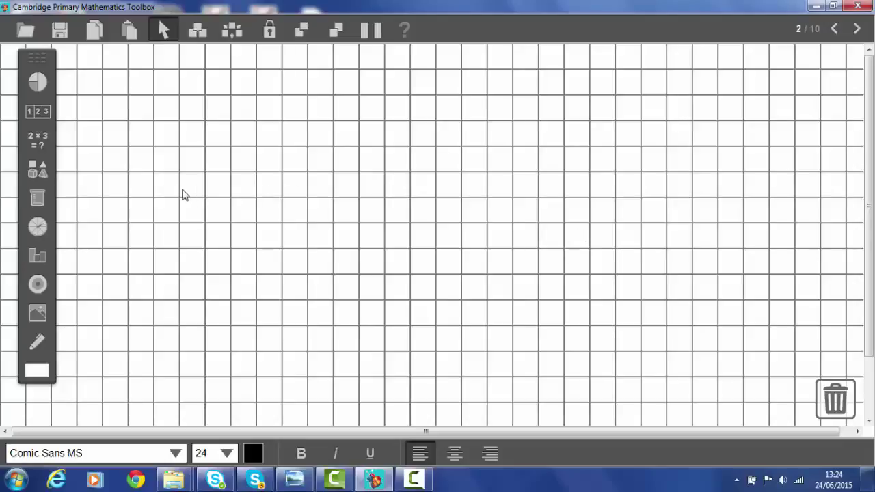
With the grid shading tool from the Shape and space toolbox, shade two black cells in the same row, two empty cells apart.
{"action": "left_click", "coordinate": [39, 175]}
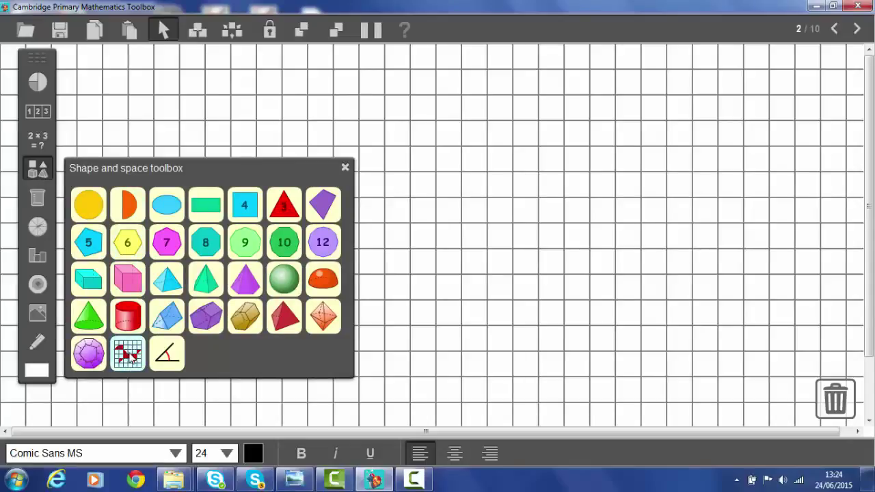
{"action": "left_click", "coordinate": [128, 354]}
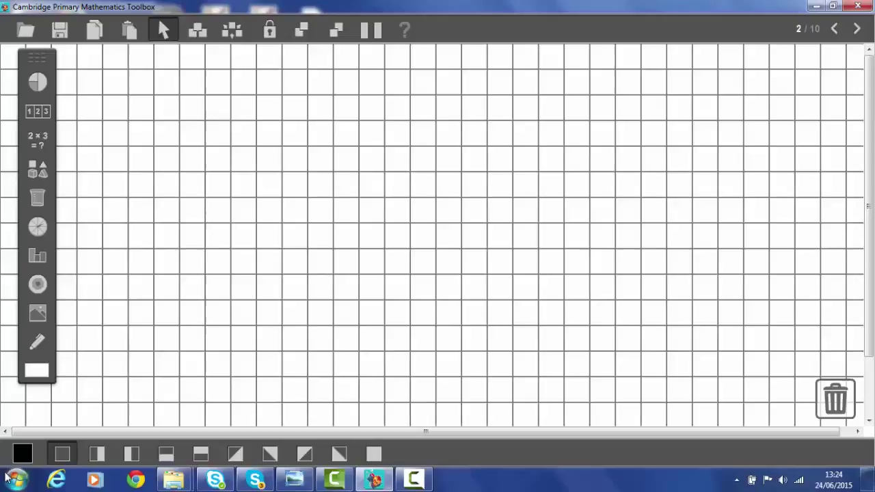
{"action": "left_click", "coordinate": [113, 91]}
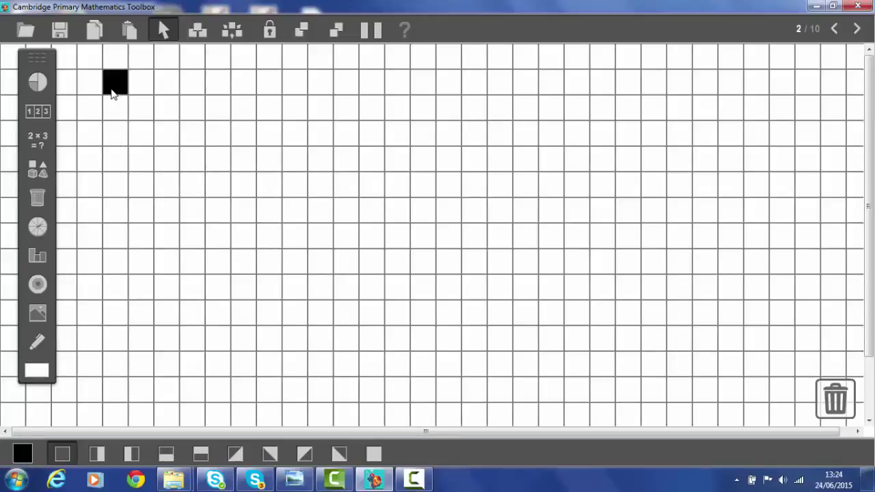
{"action": "left_click", "coordinate": [198, 88]}
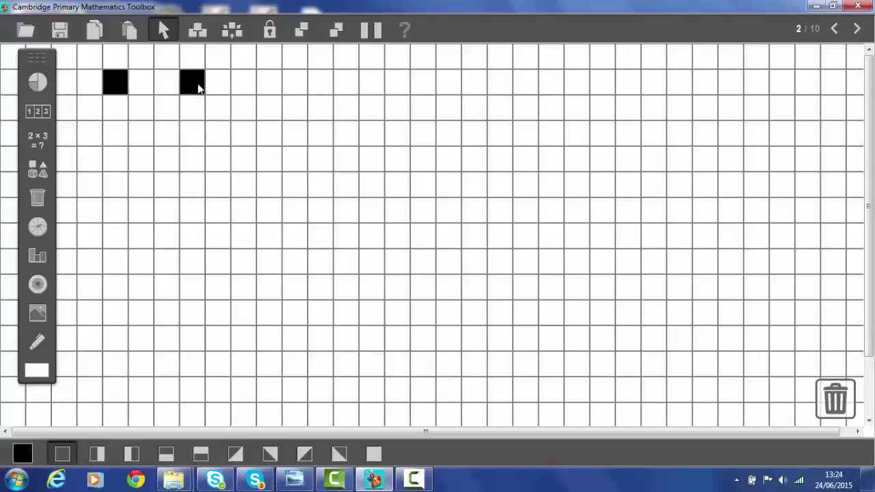
Shade the three cells beside, below and diagonal to the second black cell yellow to complete a 2-by-2 square.
{"action": "left_click", "coordinate": [22, 457]}
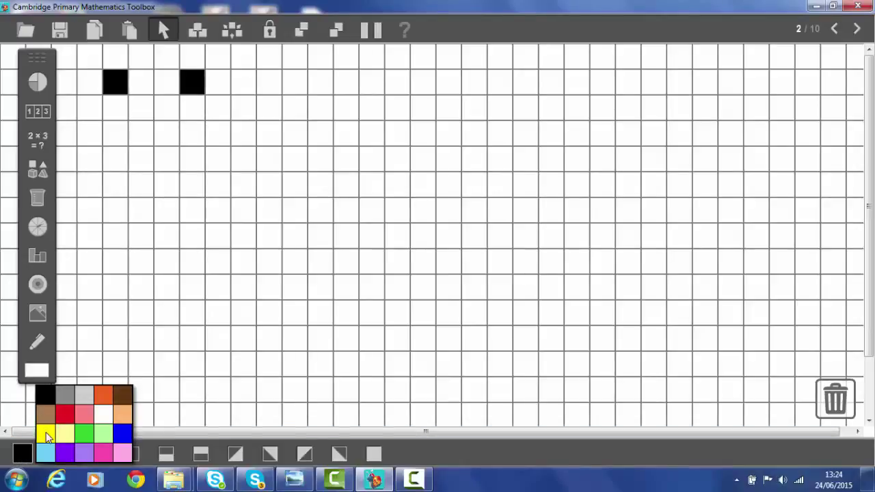
{"action": "left_click", "coordinate": [45, 433]}
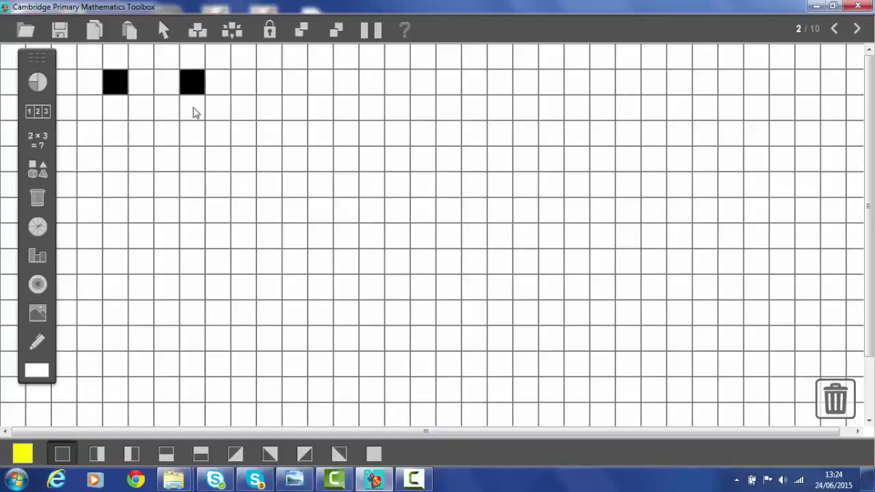
{"action": "left_click", "coordinate": [193, 112]}
{"action": "left_click", "coordinate": [215, 112]}
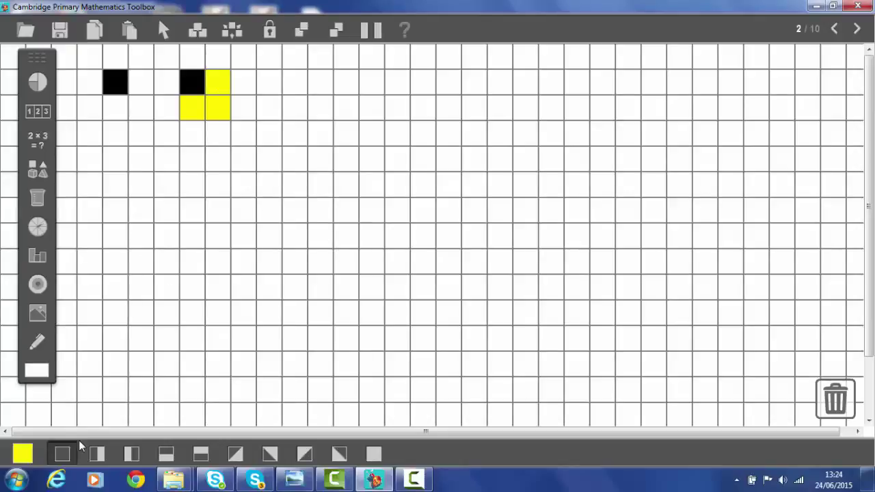
Repeat the 2-by-2 pattern two empty cells further along the row, with one black corner cell and three yellow cells.
{"action": "left_click", "coordinate": [26, 455]}
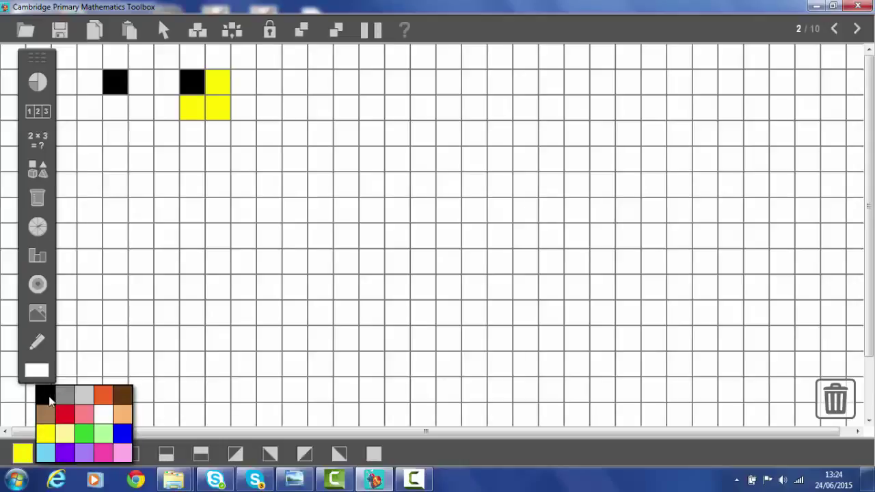
{"action": "left_click", "coordinate": [45, 395]}
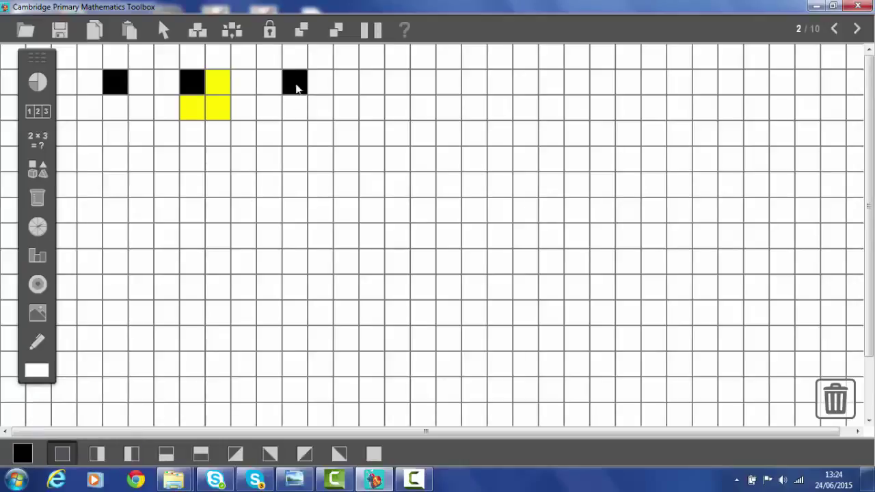
{"action": "left_click", "coordinate": [23, 455]}
{"action": "left_click", "coordinate": [49, 439]}
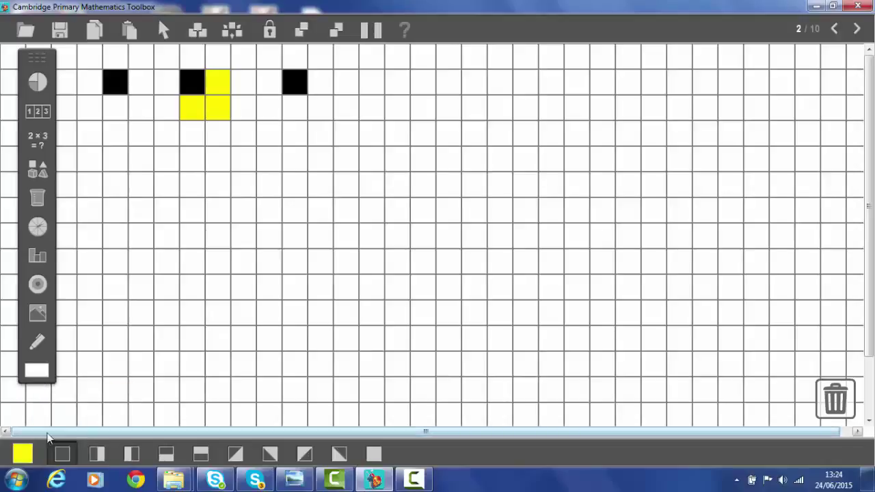
{"action": "left_click", "coordinate": [295, 115]}
{"action": "left_click", "coordinate": [321, 110]}
{"action": "left_click", "coordinate": [321, 87]}
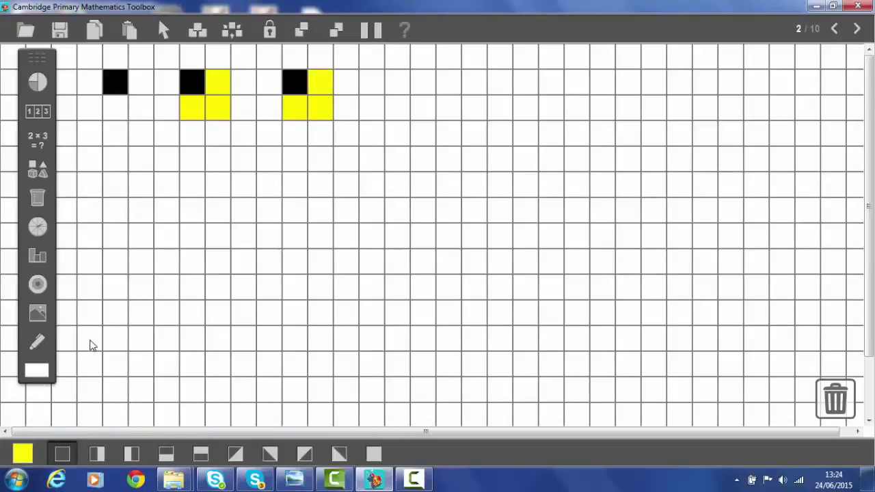
Shade five cells blue along two sides of the second 2-by-2 square to extend it to a 3-by-3 square.
{"action": "left_click", "coordinate": [24, 456]}
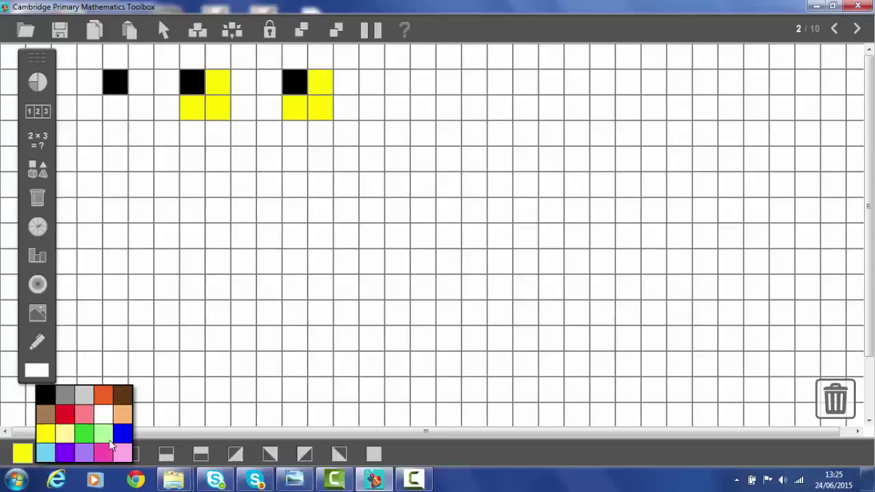
{"action": "left_click", "coordinate": [122, 434]}
{"action": "left_click", "coordinate": [294, 135]}
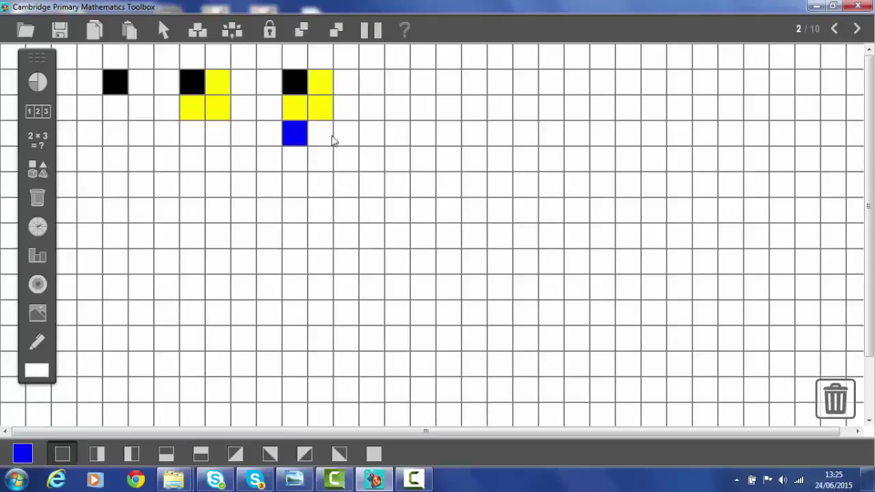
{"action": "left_click", "coordinate": [331, 136]}
{"action": "left_click", "coordinate": [349, 137]}
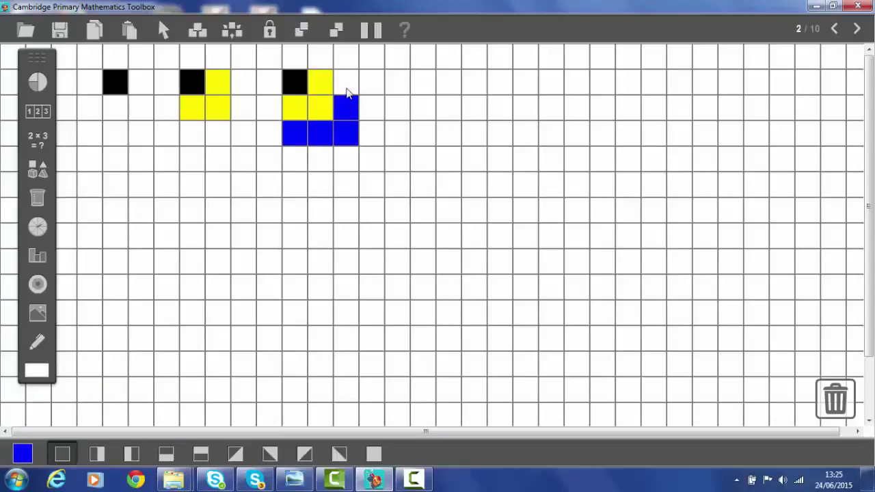
{"action": "left_click", "coordinate": [348, 85]}
Move the toolbox strip to the opposite side of the page and add a text box starting with the line "1 = 1 x 1 = 1".
{"action": "left_click_drag", "start_coordinate": [42, 62], "coordinate": [805, 62]}
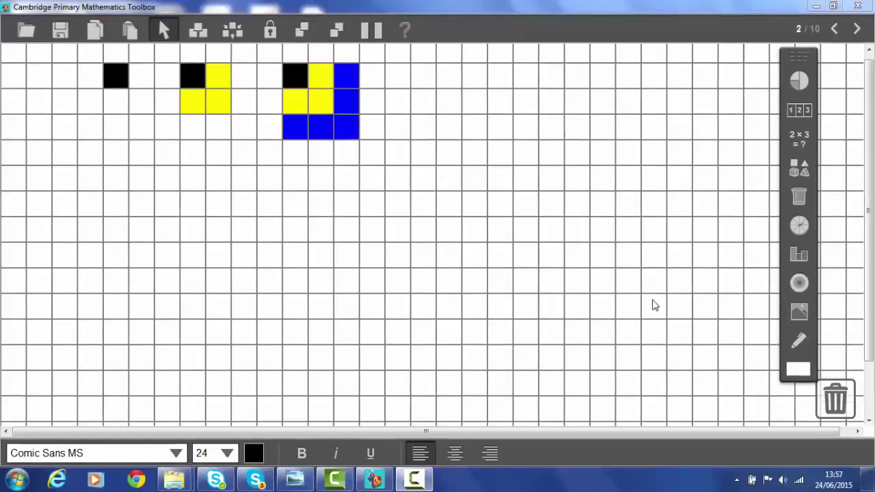
{"action": "left_click", "coordinate": [797, 345]}
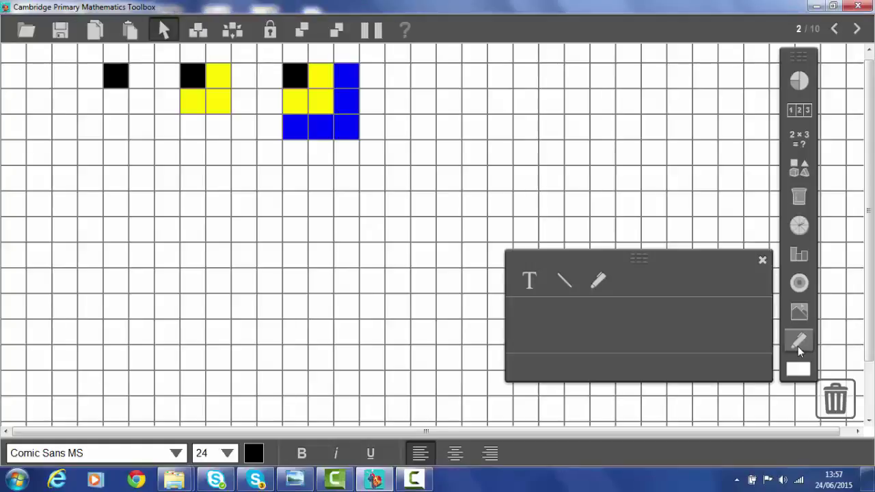
{"action": "left_click", "coordinate": [528, 280]}
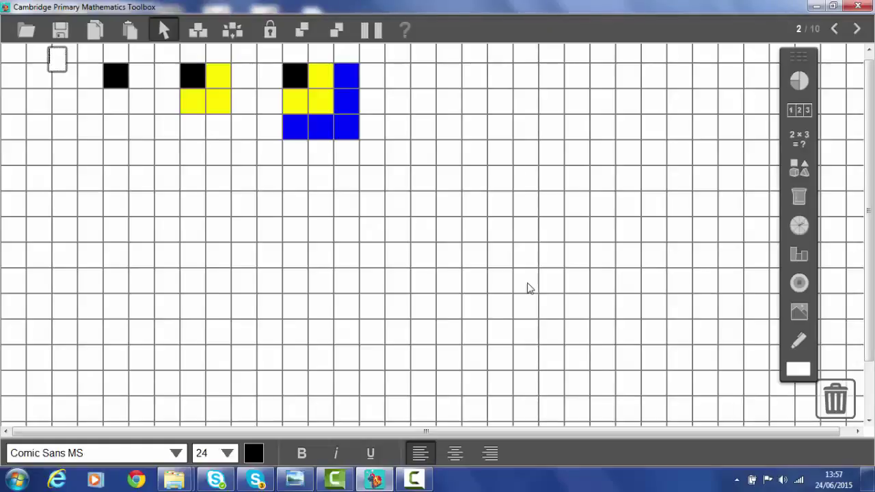
{"action": "type", "text": "1"}
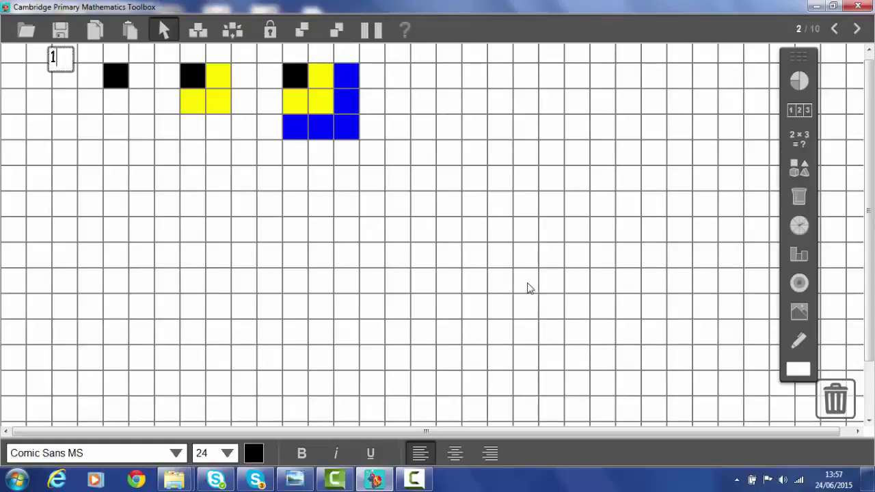
{"action": "type", "text": " = "}
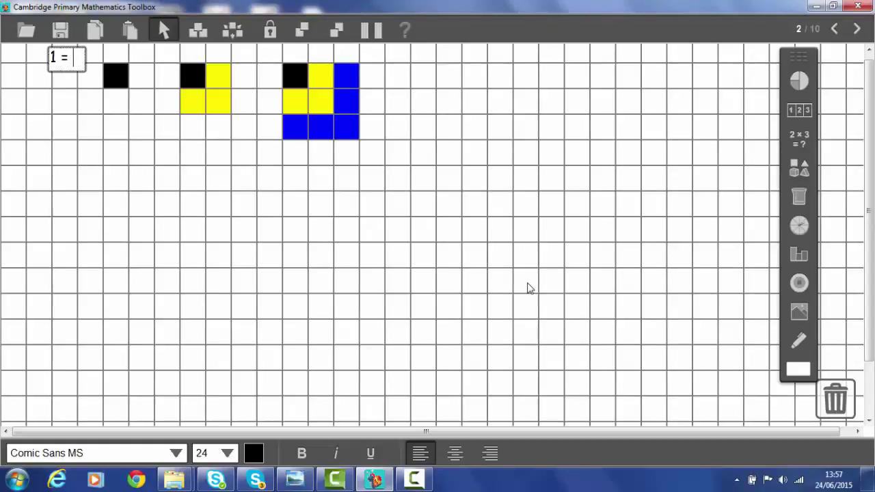
{"action": "type", "text": "1 x"}
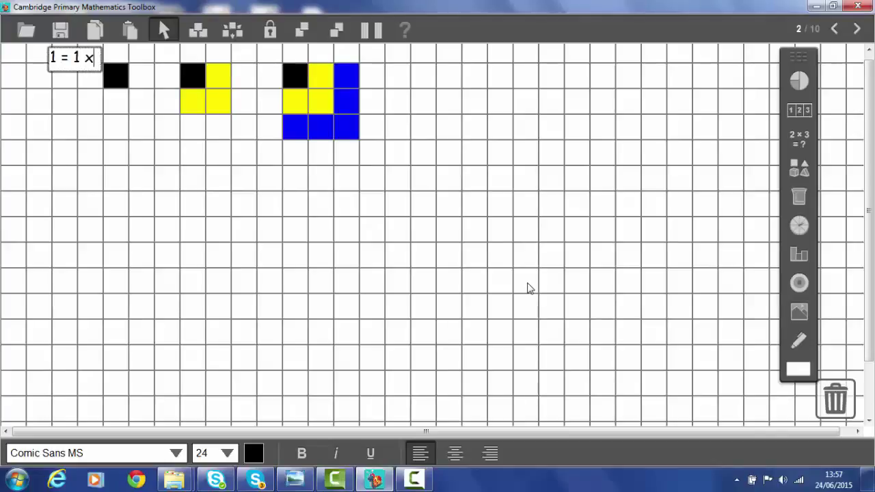
{"action": "type", "text": " 1 = 1"}
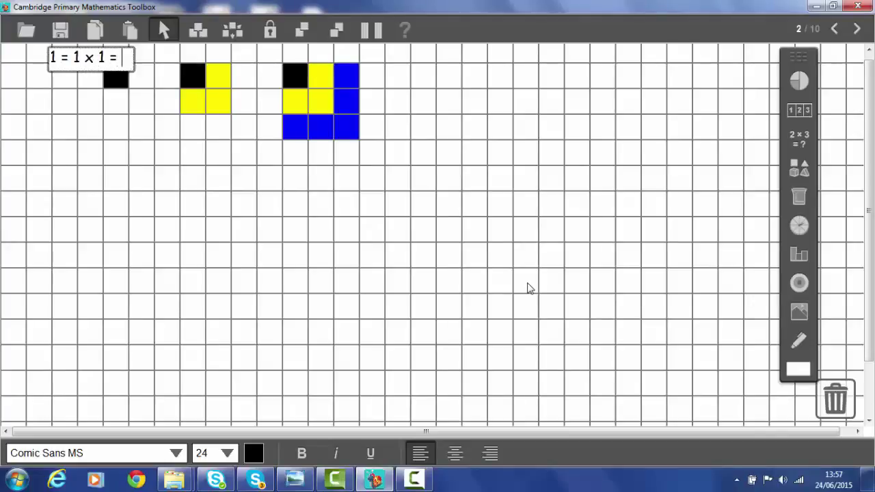
{"action": "key", "text": "Return"}
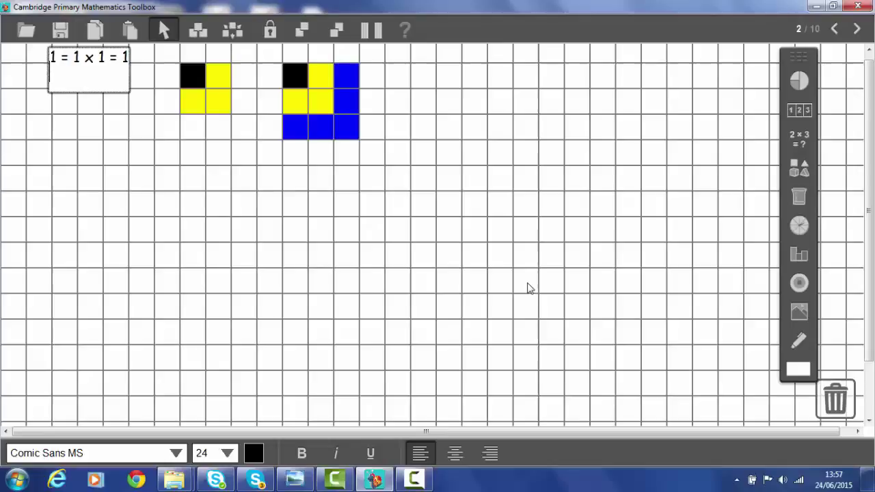
{"action": "key", "text": "Return"}
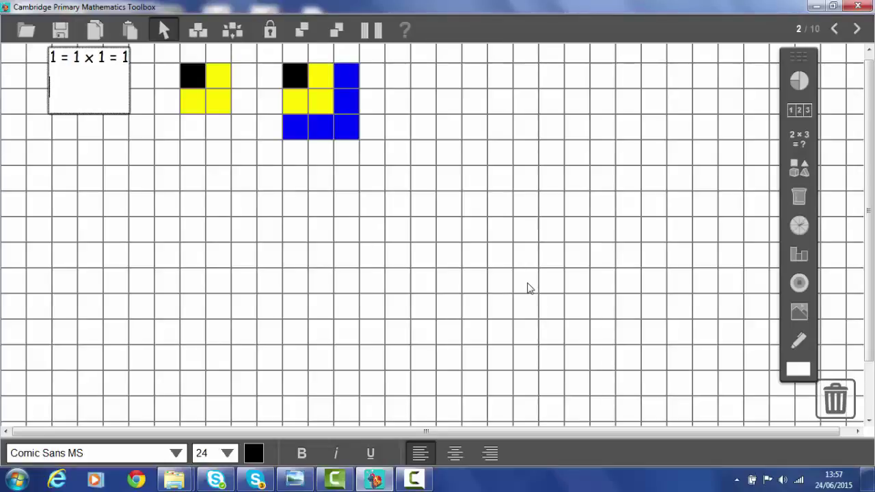
Add the line "1 + 3 = 2 x 2 = 4" to the text box, leaving a blank line after it.
{"action": "type", "text": "1 + 3 = 2 x 2"}
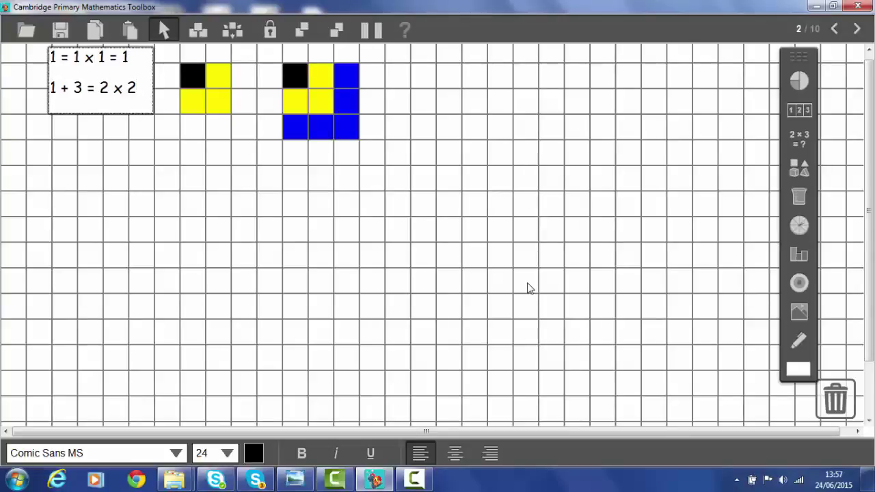
{"action": "type", "text": " = "}
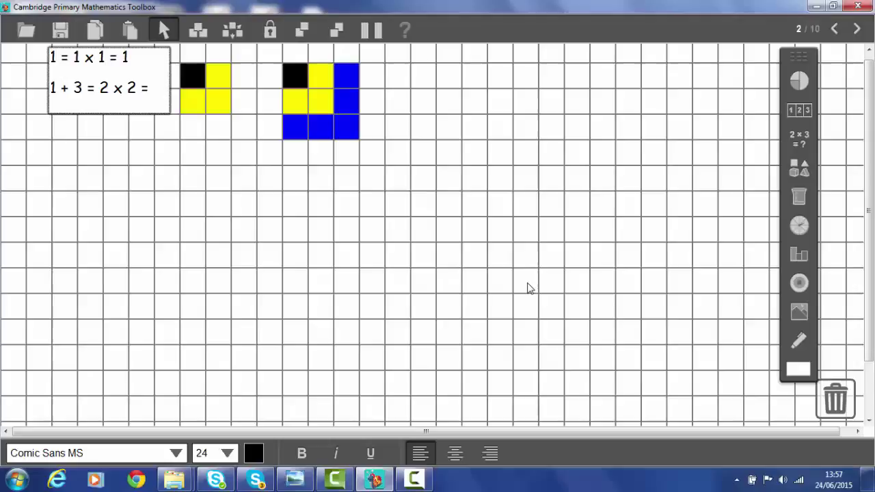
{"action": "type", "text": "4"}
{"action": "key", "text": "Return"}
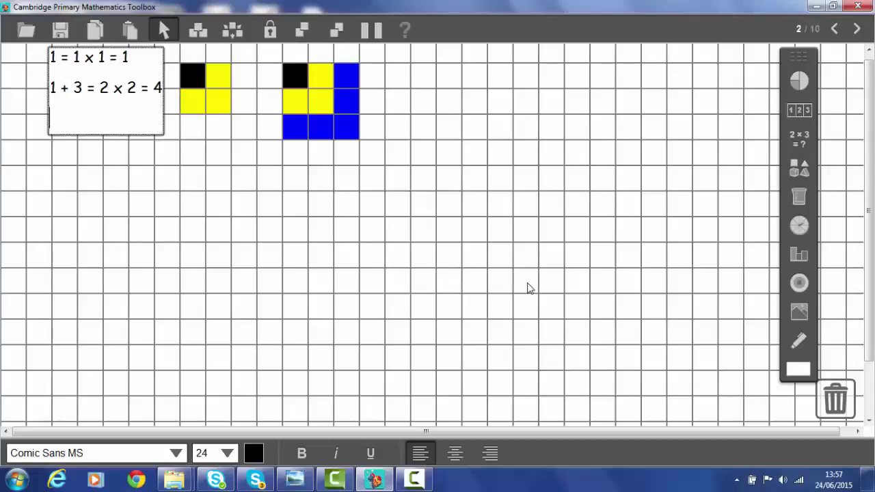
Add the third line "1 + 3 + 5 = 3 x 3 = 9" and move the text block below the coloured squares.
{"action": "type", "text": "1 "}
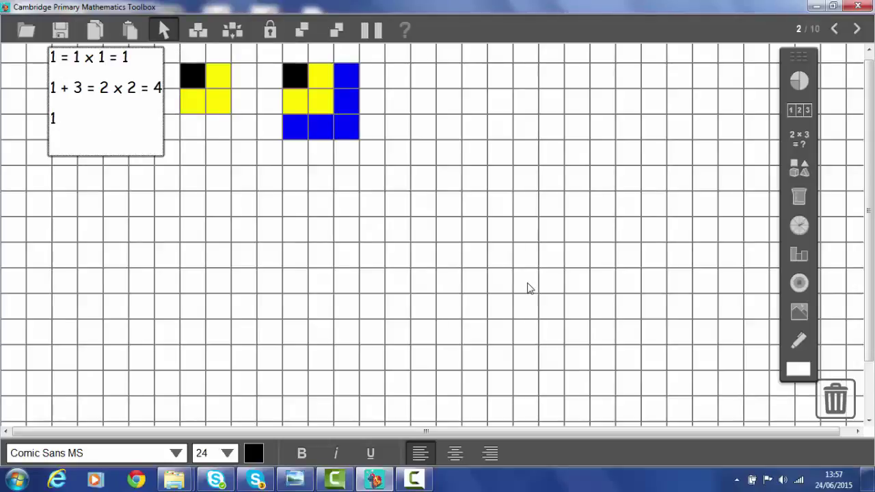
{"action": "type", "text": "+ 3 + 5 = 3 x"}
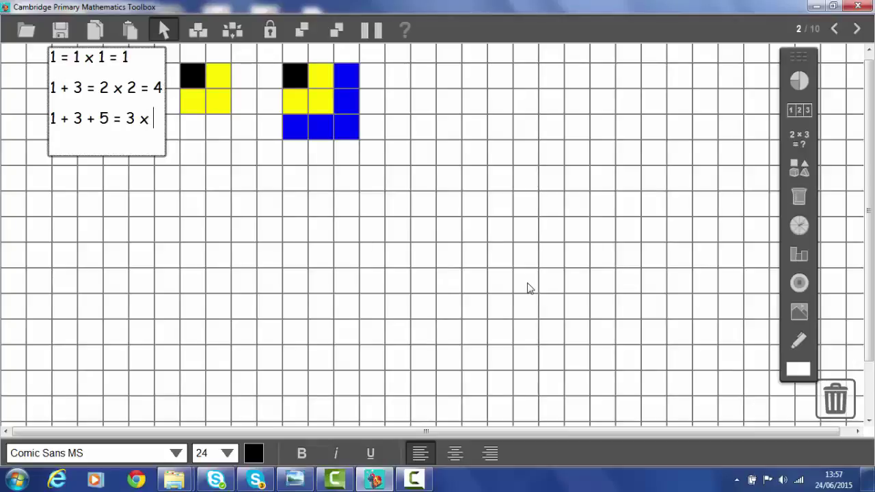
{"action": "type", "text": " 3"}
{"action": "type", "text": " ="}
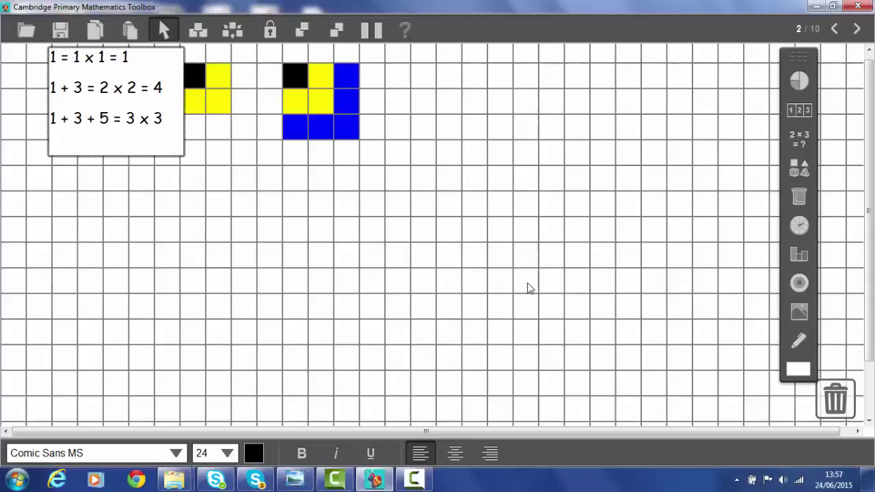
{"action": "type", "text": " 9"}
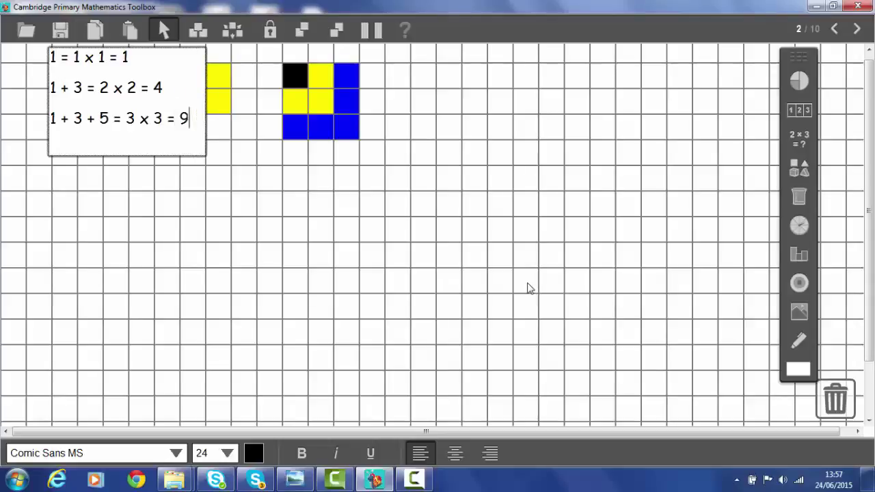
{"action": "left_click", "coordinate": [267, 215]}
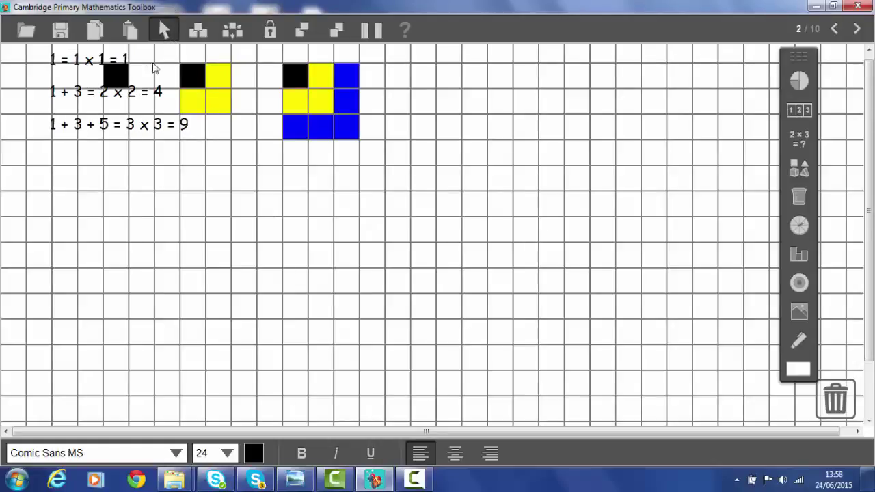
{"action": "left_click_drag", "start_coordinate": [129, 131], "coordinate": [162, 269]}
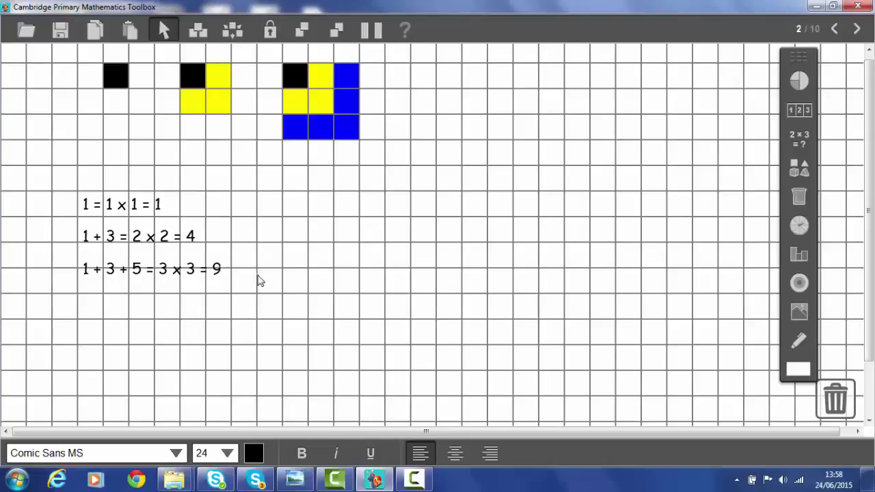
Go to page 3 and change its background to plain white without a grid.
{"action": "left_click", "coordinate": [855, 28]}
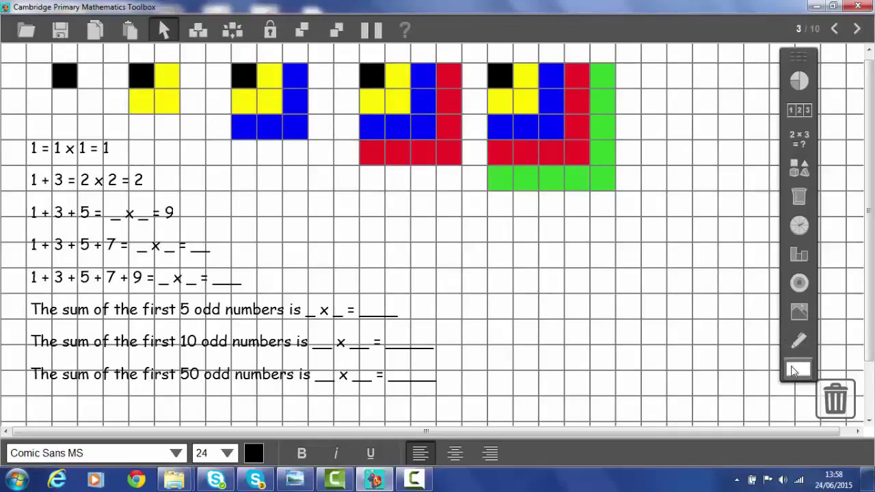
{"action": "left_click", "coordinate": [796, 370]}
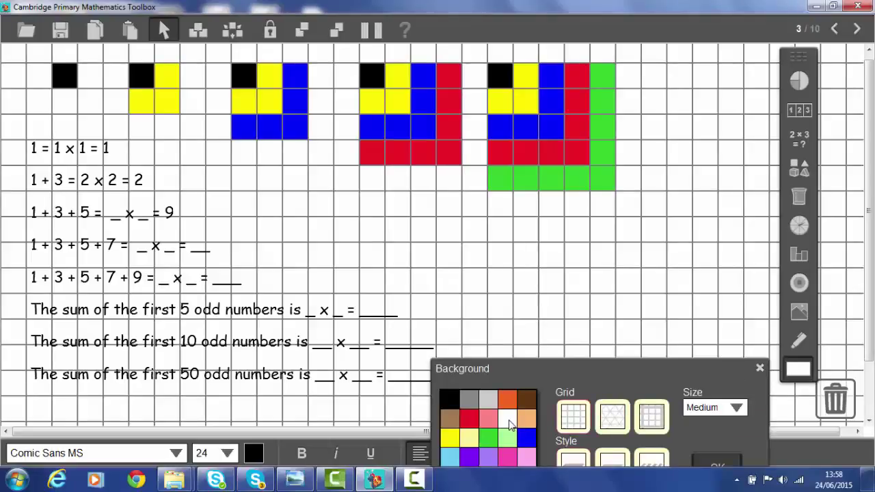
{"action": "left_click", "coordinate": [509, 419]}
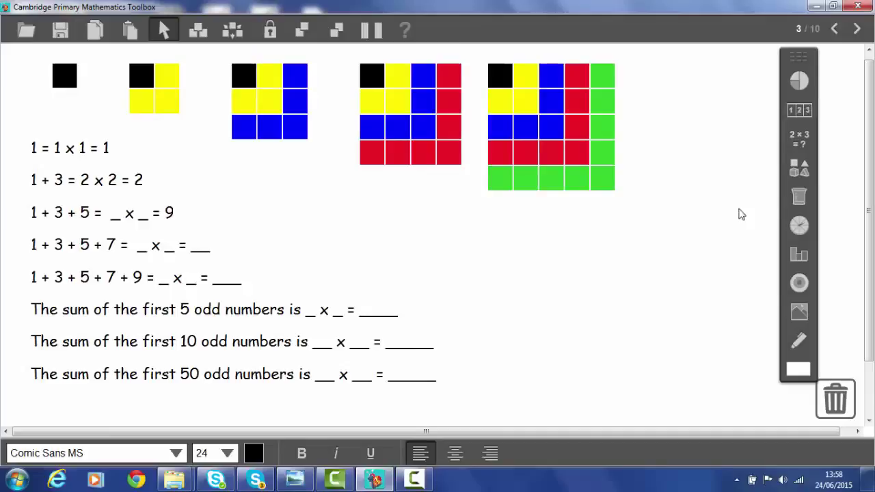
With the grid shading tool from the Shape and space toolbox, shade one black cell in the first row, two cells beyond the 5-by-5 square.
{"action": "left_click", "coordinate": [799, 170]}
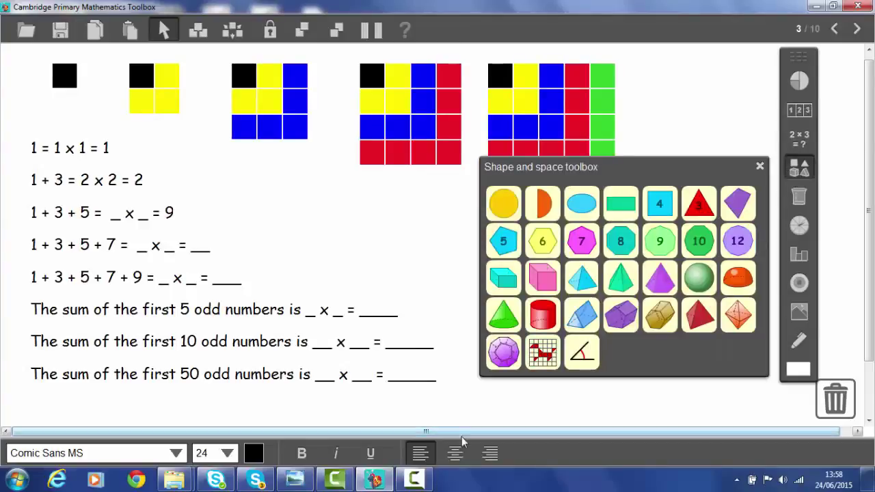
{"action": "left_click", "coordinate": [541, 354]}
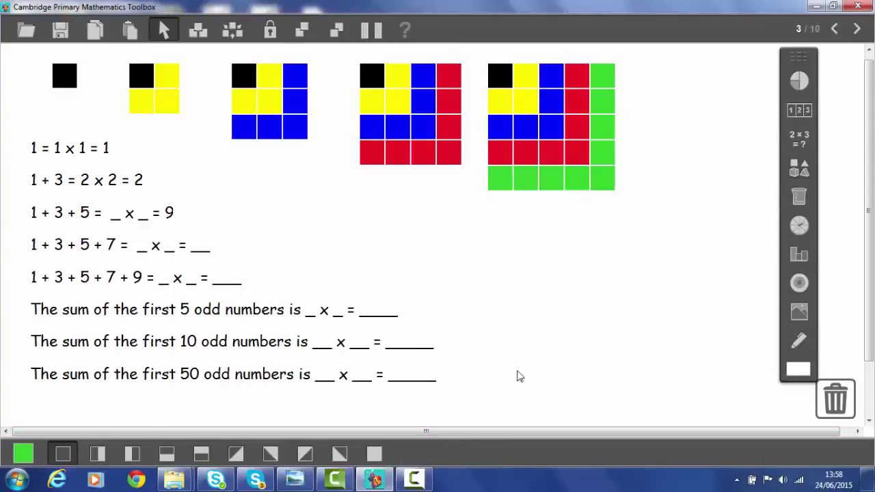
{"action": "left_click", "coordinate": [23, 454]}
{"action": "left_click", "coordinate": [42, 397]}
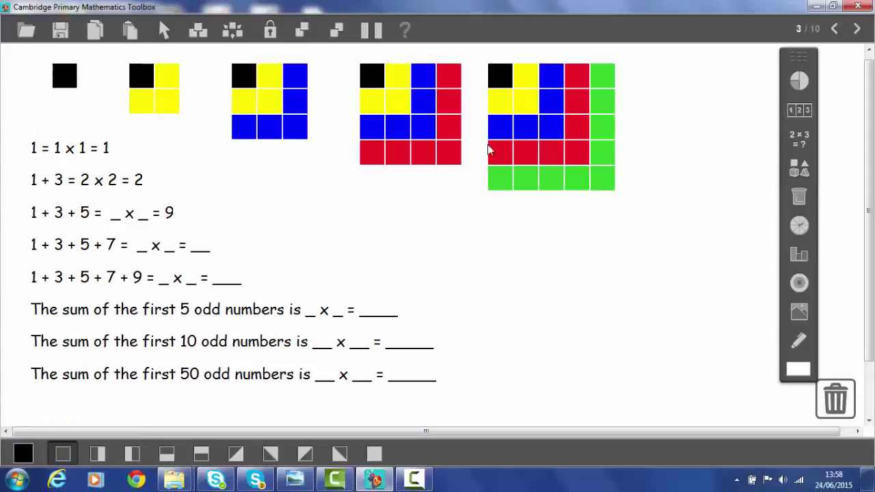
{"action": "left_click", "coordinate": [671, 76]}
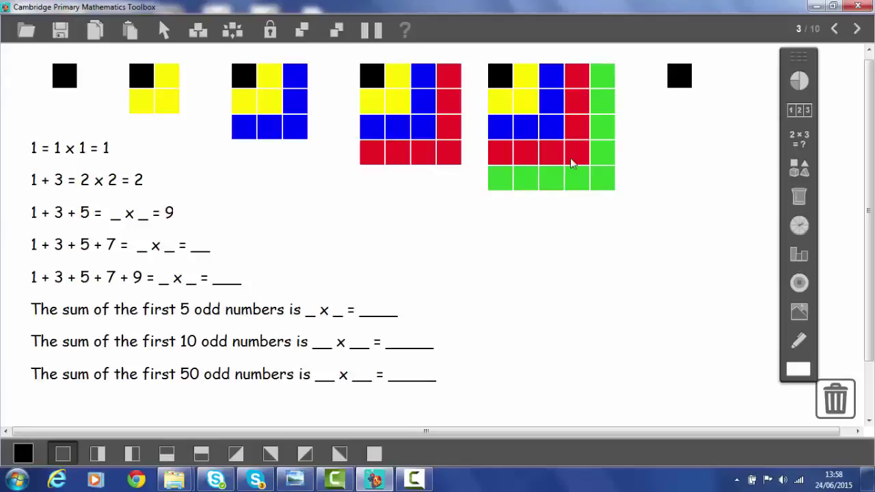
Shade the three cells beside, diagonal to and below the new black cell yellow to form a 2-by-2 square.
{"action": "left_click", "coordinate": [24, 454]}
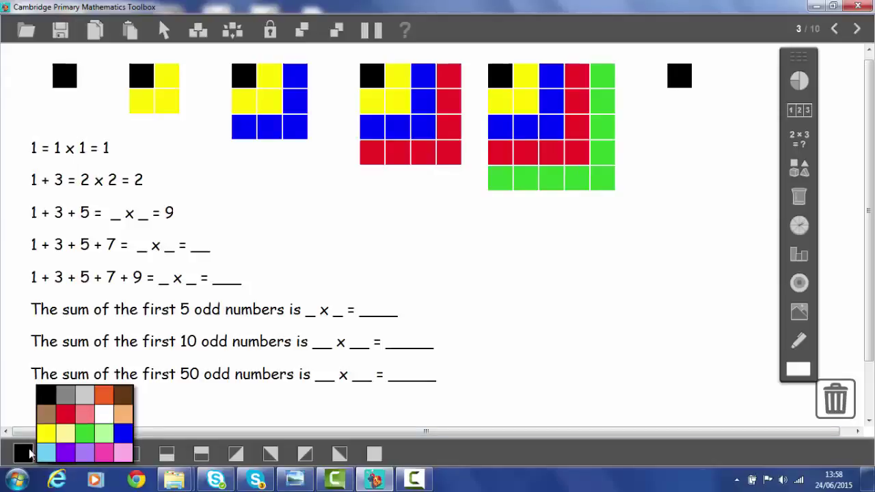
{"action": "left_click", "coordinate": [63, 432]}
{"action": "left_click", "coordinate": [706, 75]}
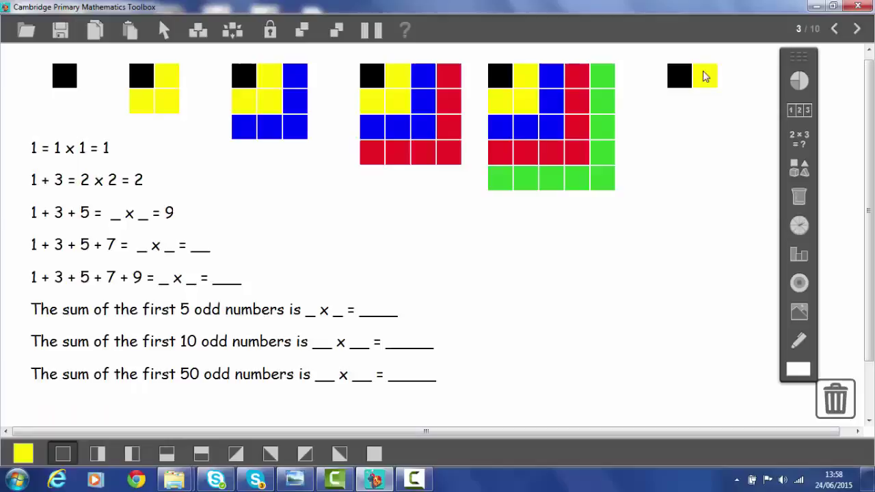
{"action": "left_click", "coordinate": [707, 100]}
{"action": "left_click", "coordinate": [681, 103]}
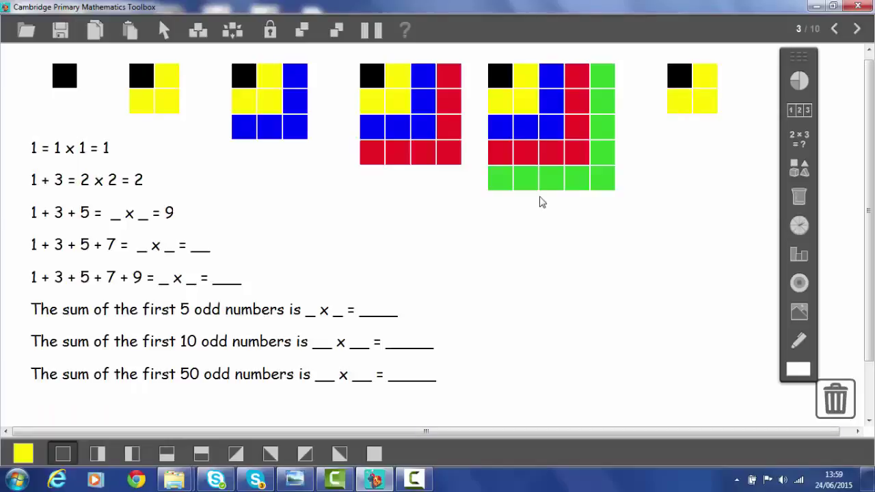